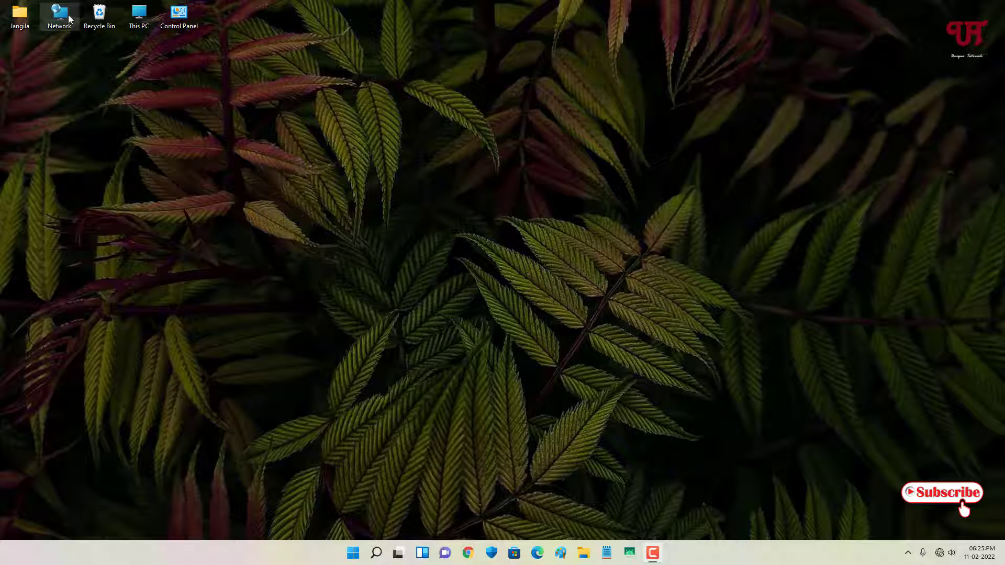
Return the Network icon to the top row, then launch Registry Editor with regedit.
{"action": "left_click_drag", "start_coordinate": [59, 14], "coordinate": [23, 57]}
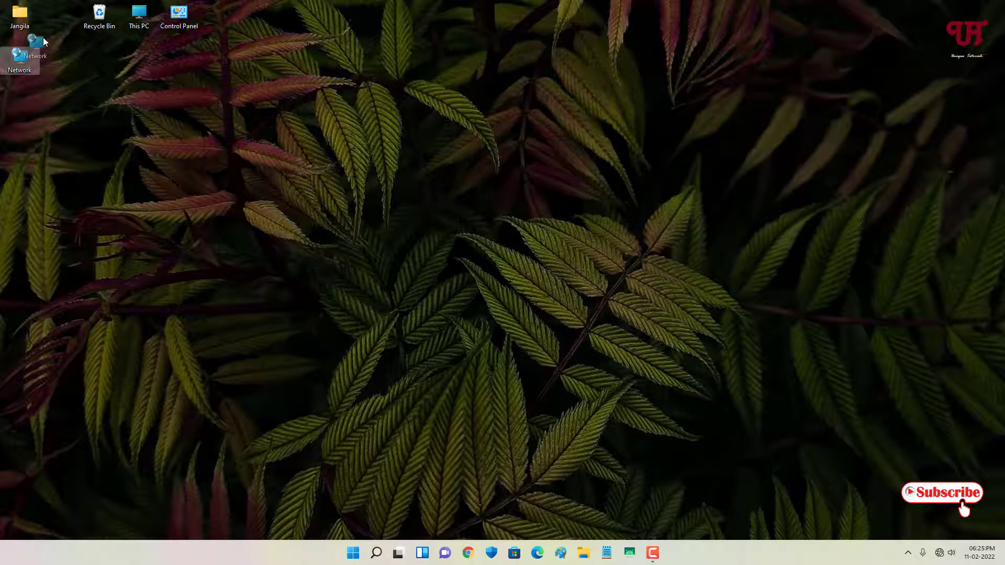
{"action": "left_click_drag", "start_coordinate": [62, 17], "coordinate": [62, 17]}
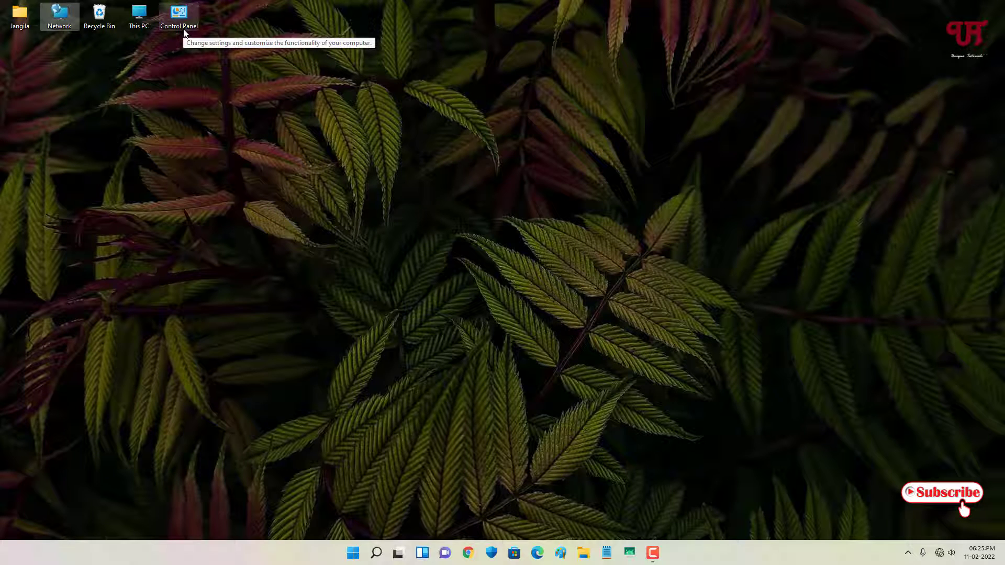
{"action": "left_click", "coordinate": [239, 138]}
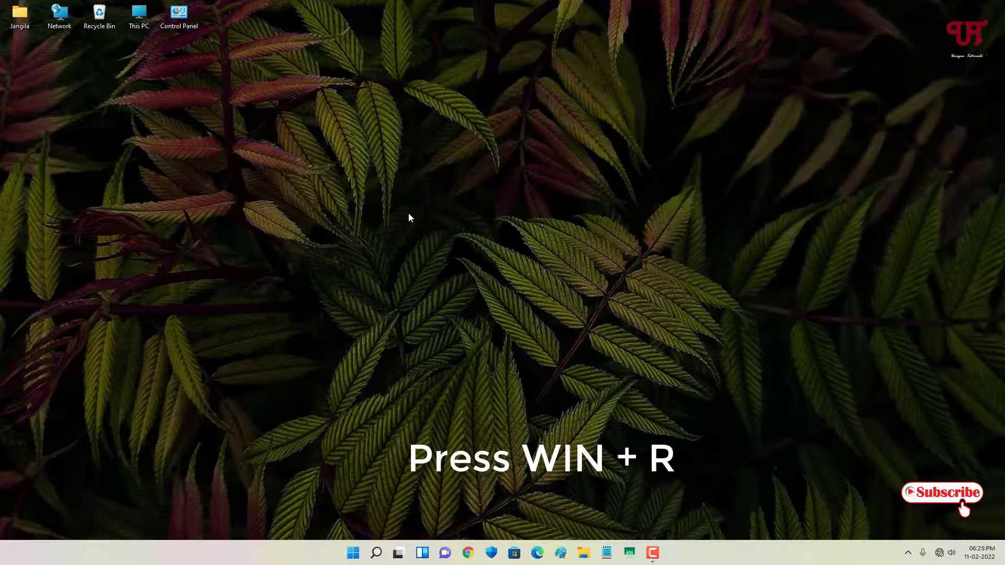
{"action": "key", "text": "super+r"}
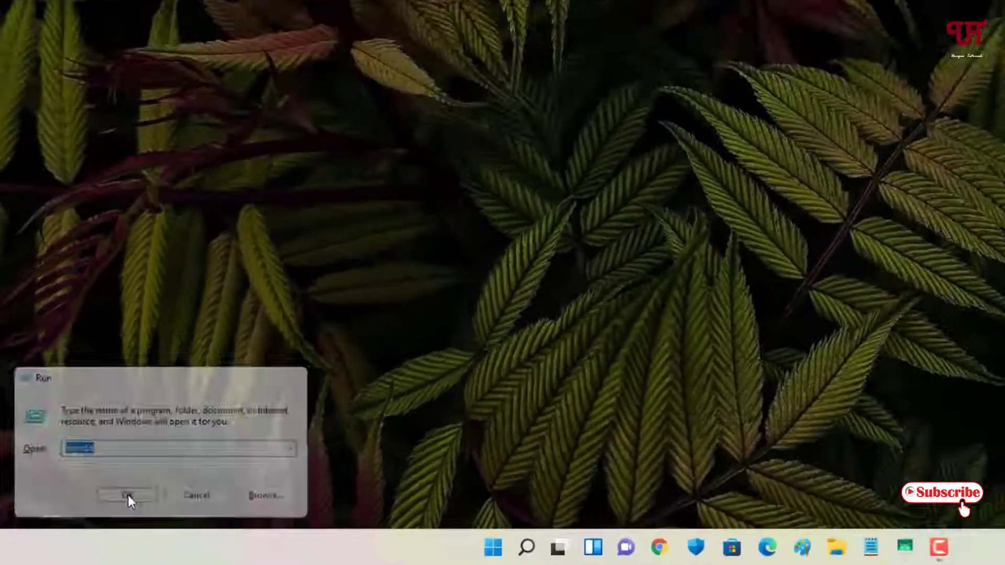
{"action": "left_click", "coordinate": [256, 428]}
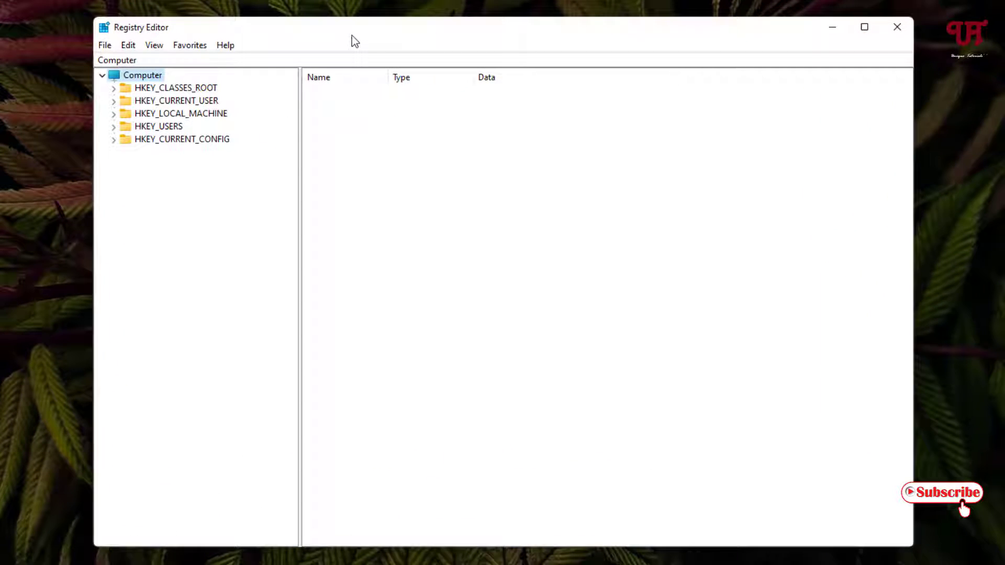
Navigate to HKEY_CURRENT_USER\Control Panel\Desktop\WindowMetrics to list its values.
{"action": "left_click", "coordinate": [155, 107]}
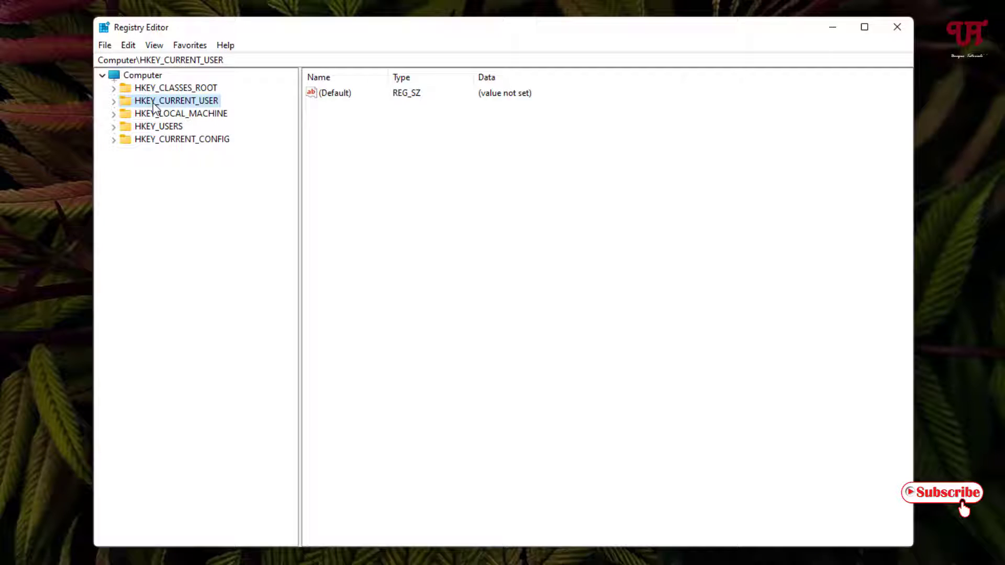
{"action": "left_click", "coordinate": [114, 101]}
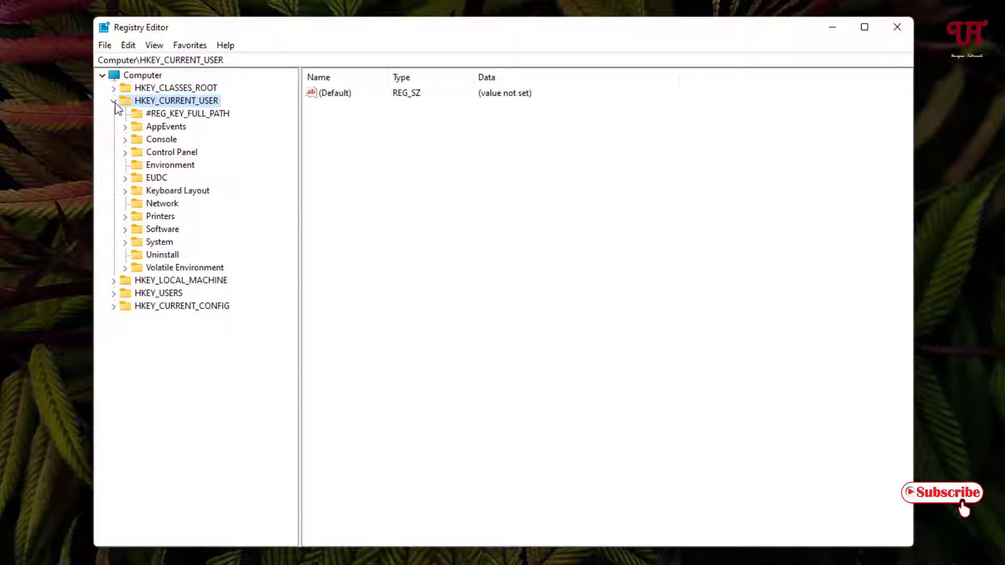
{"action": "left_click", "coordinate": [161, 152]}
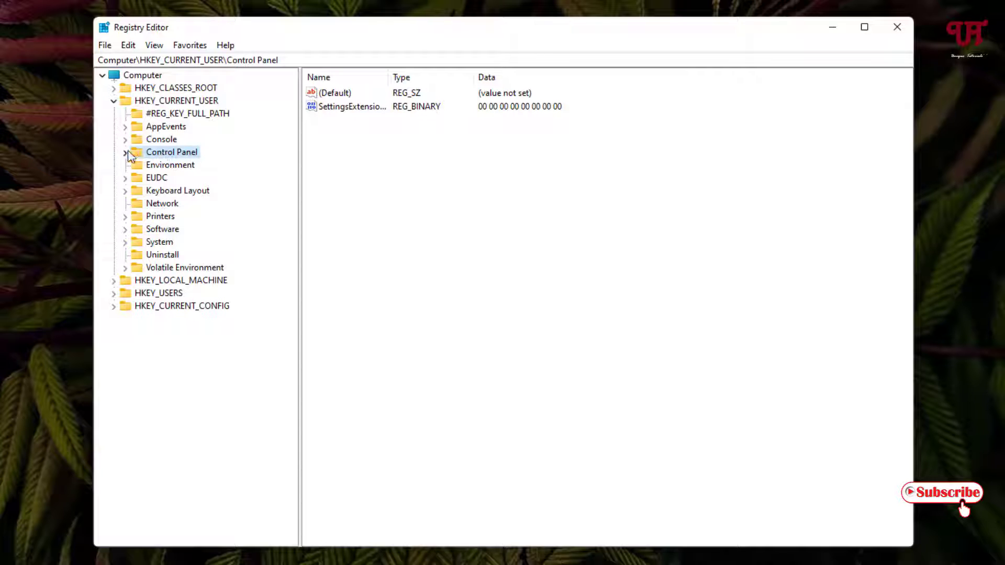
{"action": "left_click", "coordinate": [125, 153]}
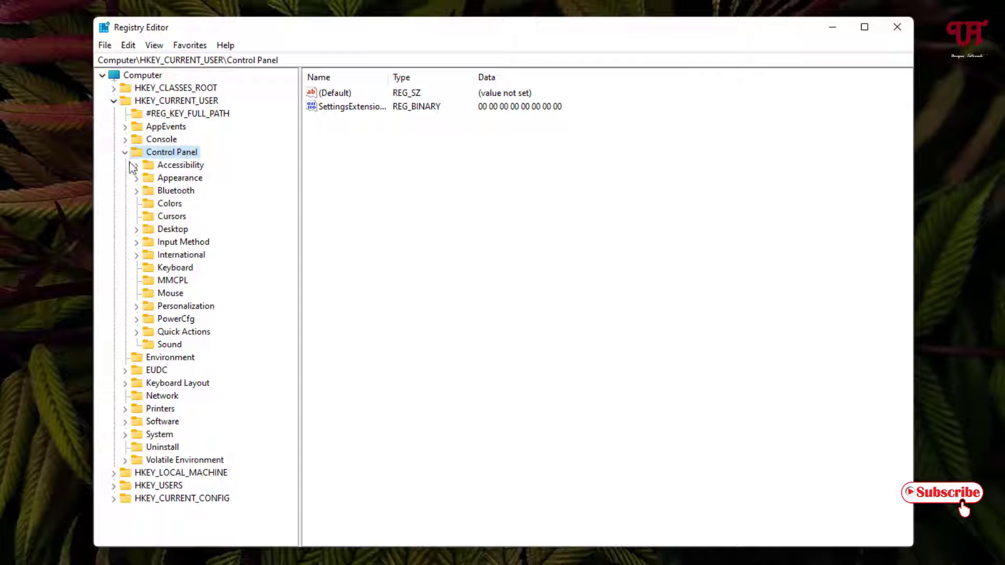
{"action": "left_click", "coordinate": [179, 231]}
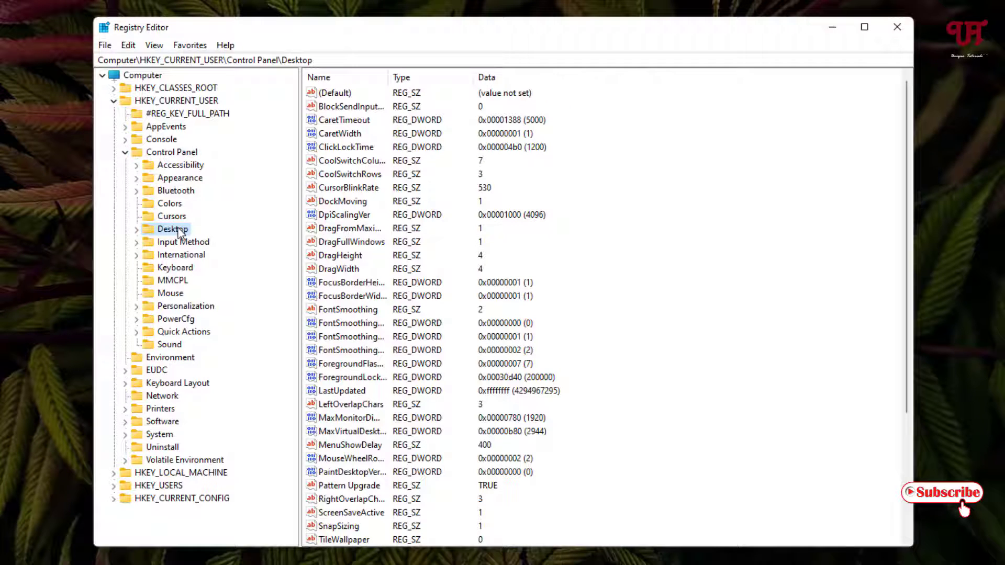
{"action": "left_click", "coordinate": [137, 230]}
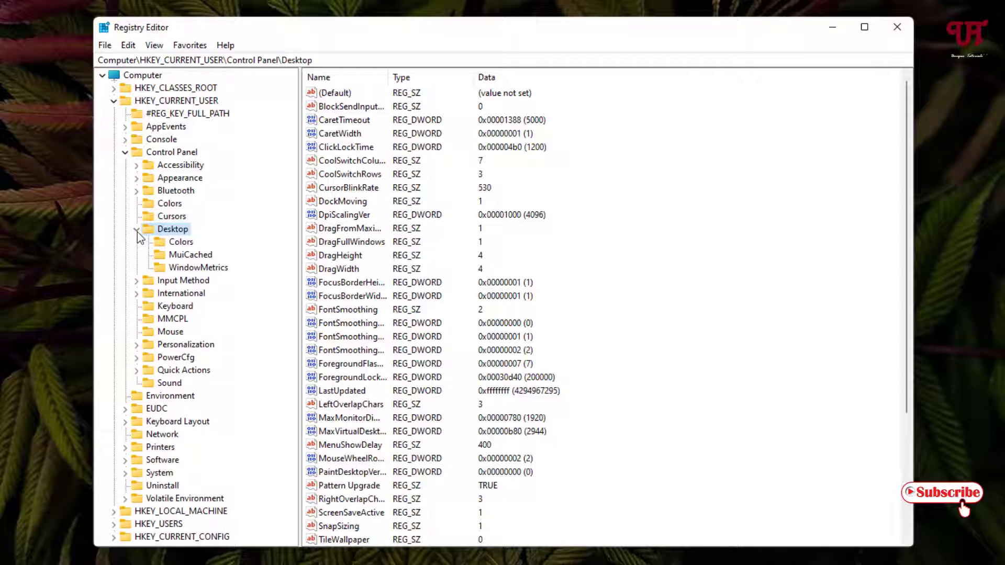
{"action": "left_click", "coordinate": [190, 270]}
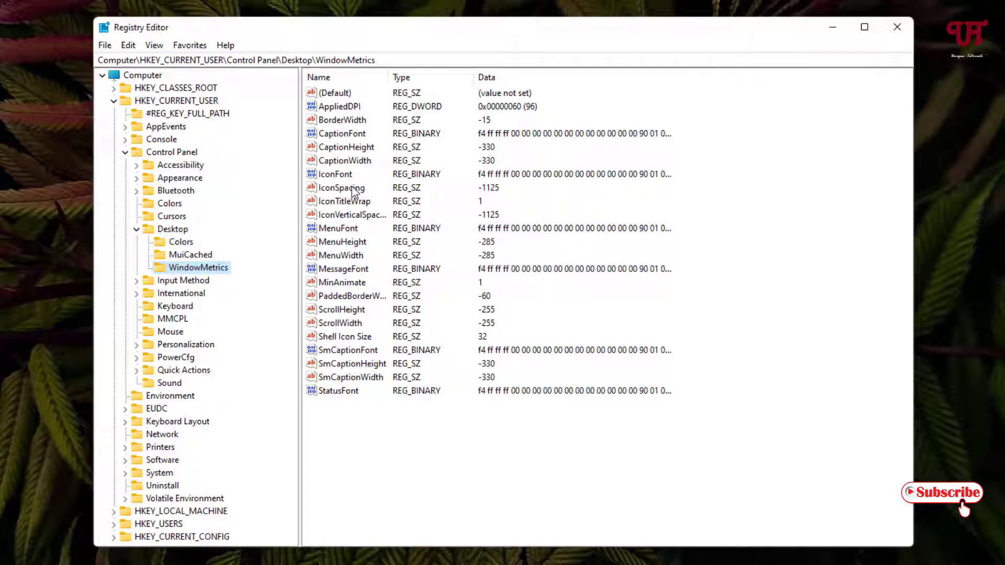
Locate IconSpacing and IconVerticalSpacing (both -1125), then return the Network desktop icon to the top row.
{"action": "left_click", "coordinate": [335, 189]}
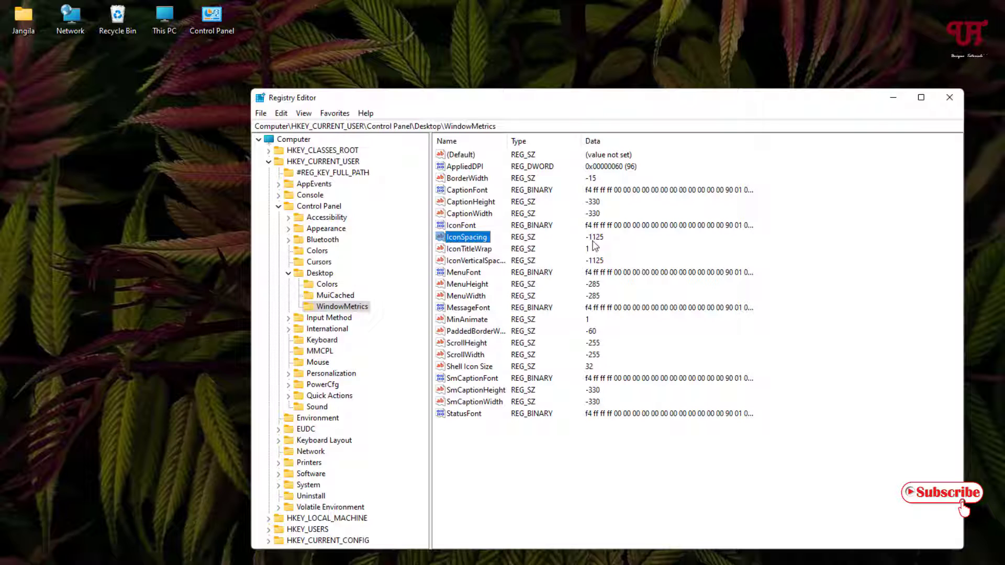
{"action": "left_click", "coordinate": [475, 261]}
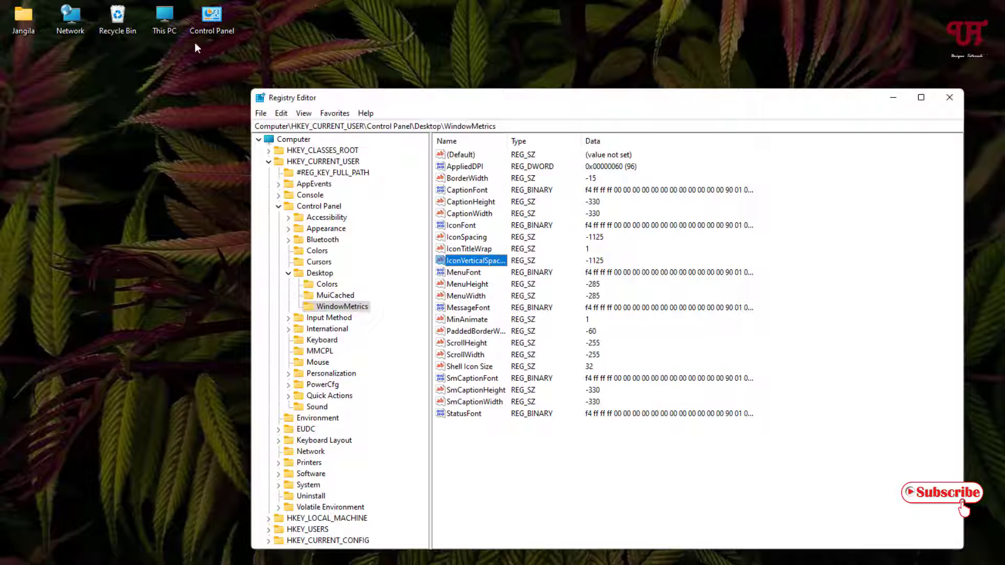
{"action": "left_click_drag", "start_coordinate": [78, 26], "coordinate": [25, 68]}
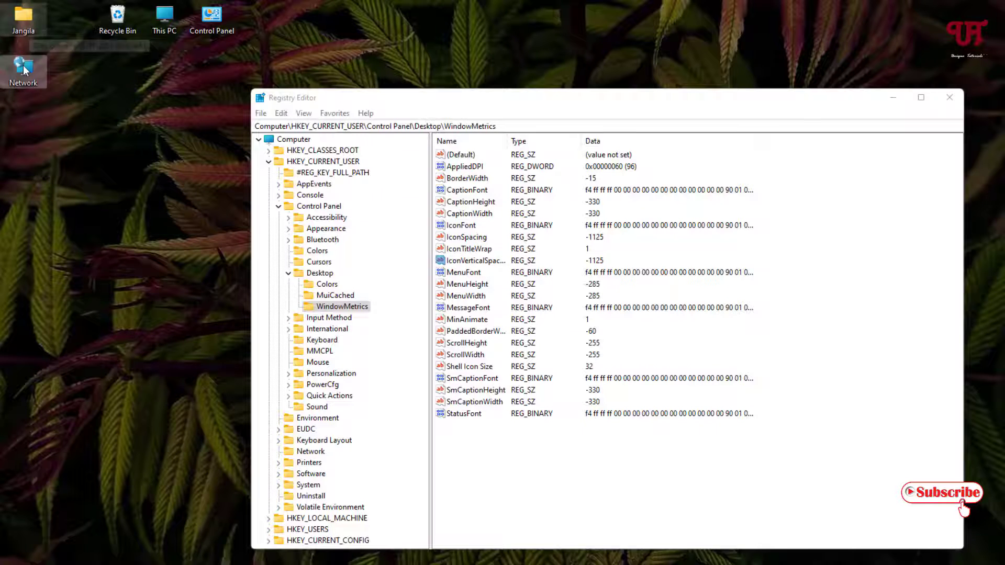
{"action": "left_click_drag", "start_coordinate": [43, 59], "coordinate": [71, 20]}
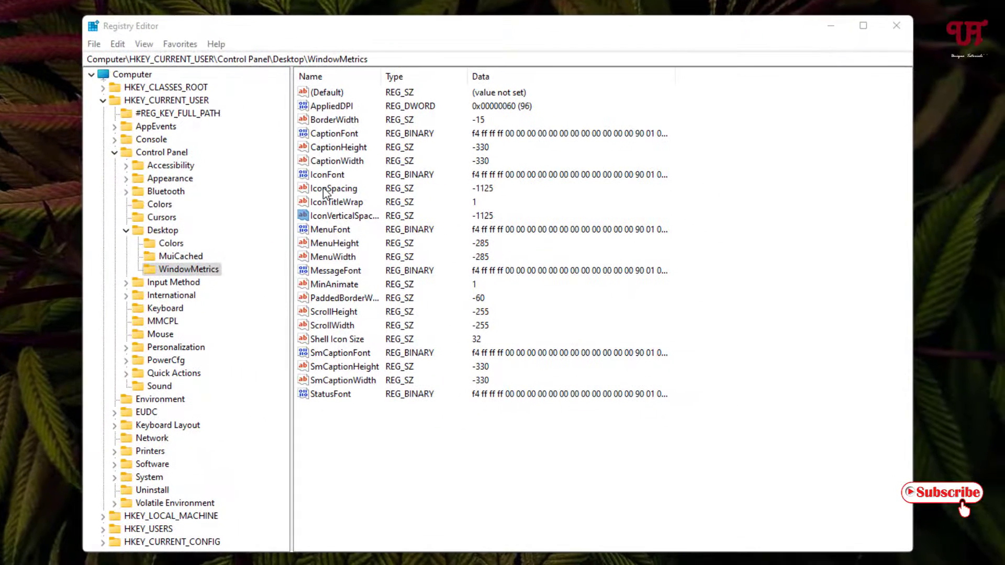
Change the IconSpacing value from -1125 to -2000.
{"action": "double_click", "coordinate": [346, 195]}
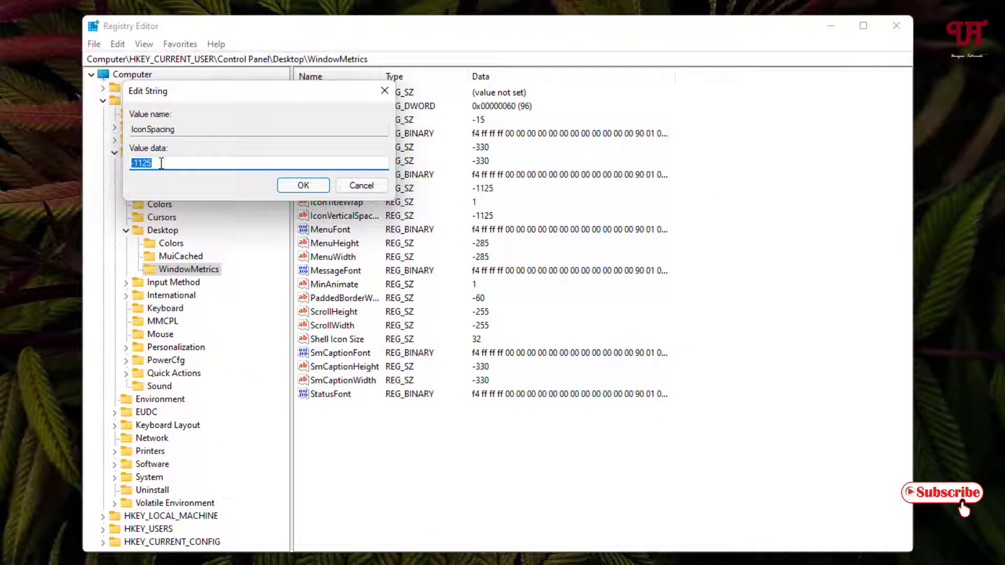
{"action": "left_click_drag", "start_coordinate": [161, 163], "coordinate": [135, 159]}
{"action": "key", "text": "BackSpace"}
{"action": "type", "text": "2000"}
{"action": "left_click", "coordinate": [303, 186]}
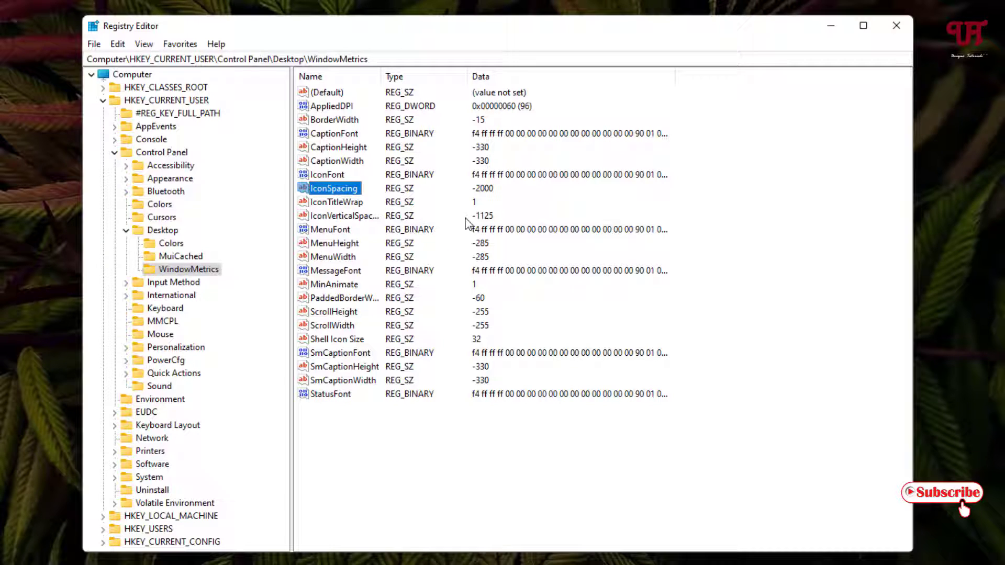
{"action": "left_click", "coordinate": [95, 44]}
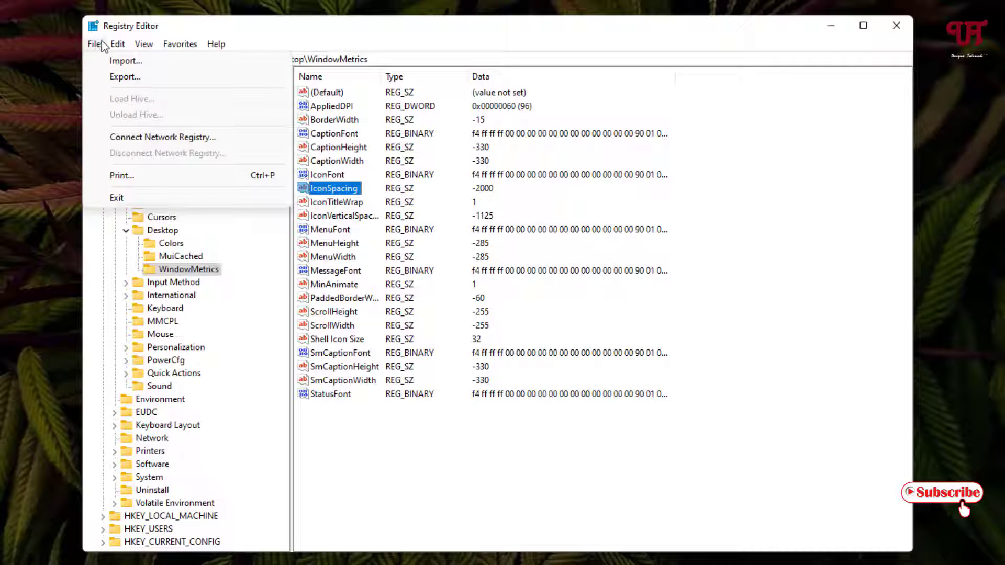
{"action": "left_click", "coordinate": [401, 36]}
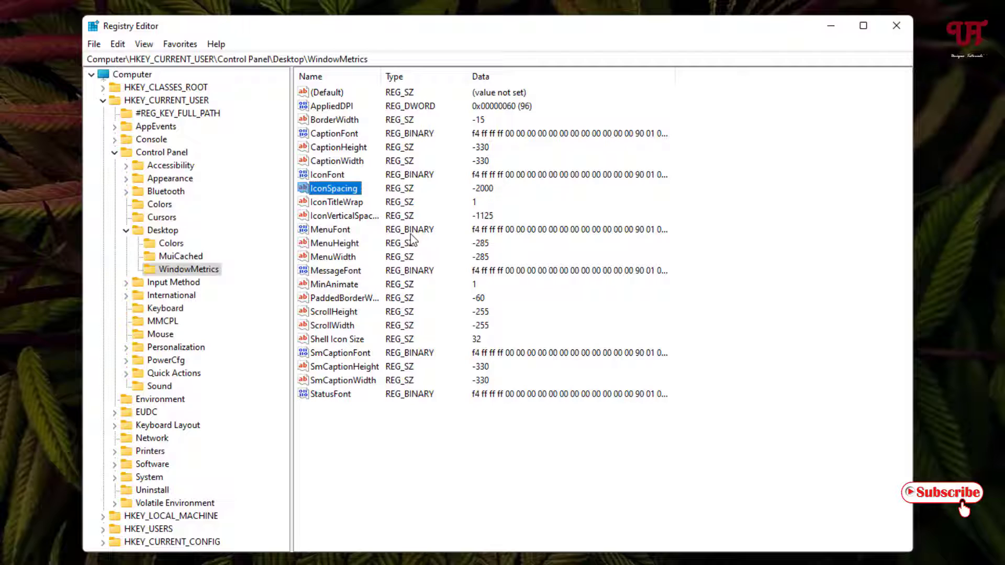
Change the IconVerticalSpacing value from -1125 to -2000.
{"action": "double_click", "coordinate": [326, 220]}
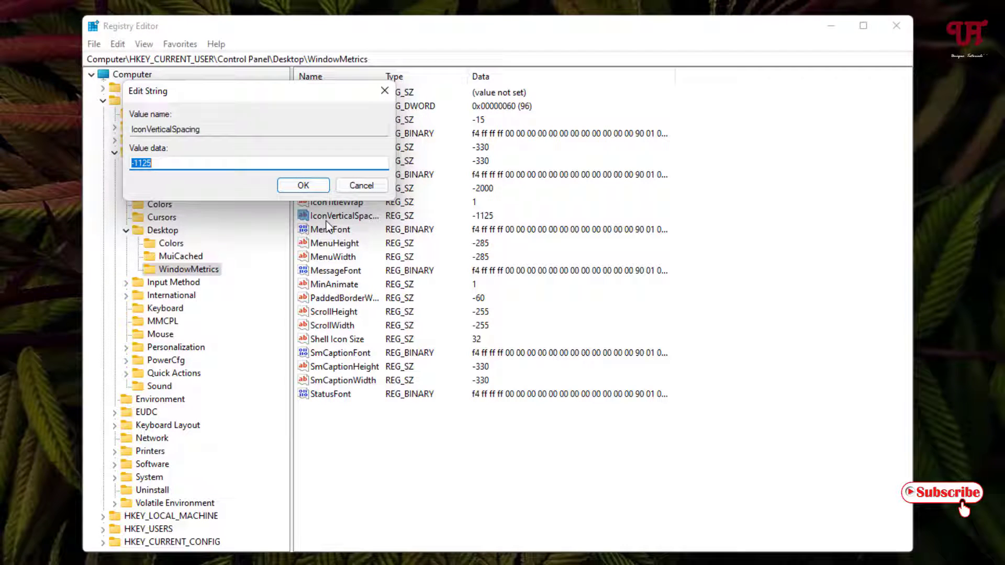
{"action": "left_click_drag", "start_coordinate": [157, 163], "coordinate": [134, 165]}
{"action": "type", "text": "2000"}
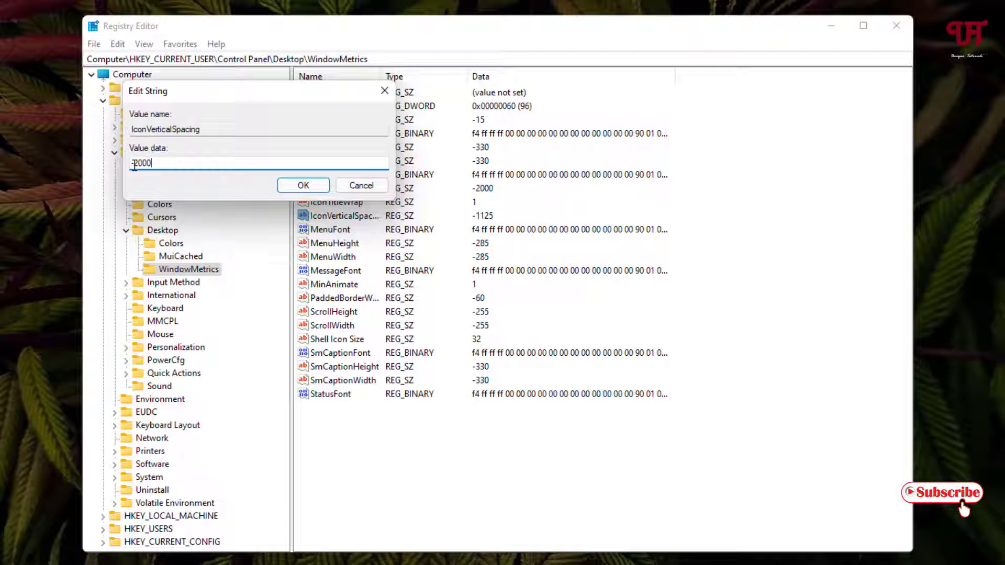
{"action": "left_click", "coordinate": [303, 186]}
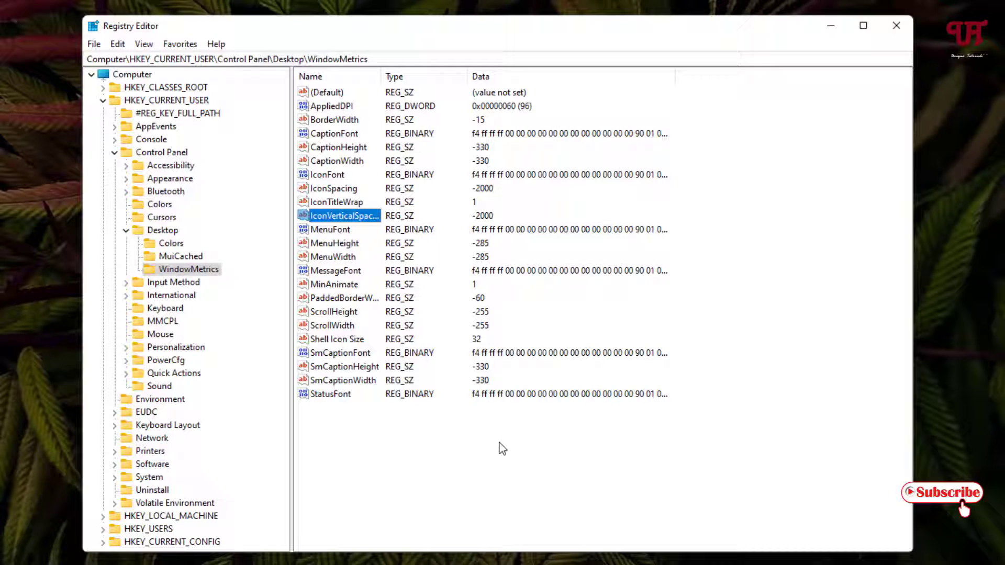
Close Registry Editor and bring up the Start quick-link menu's sign-out options.
{"action": "left_click", "coordinate": [891, 28]}
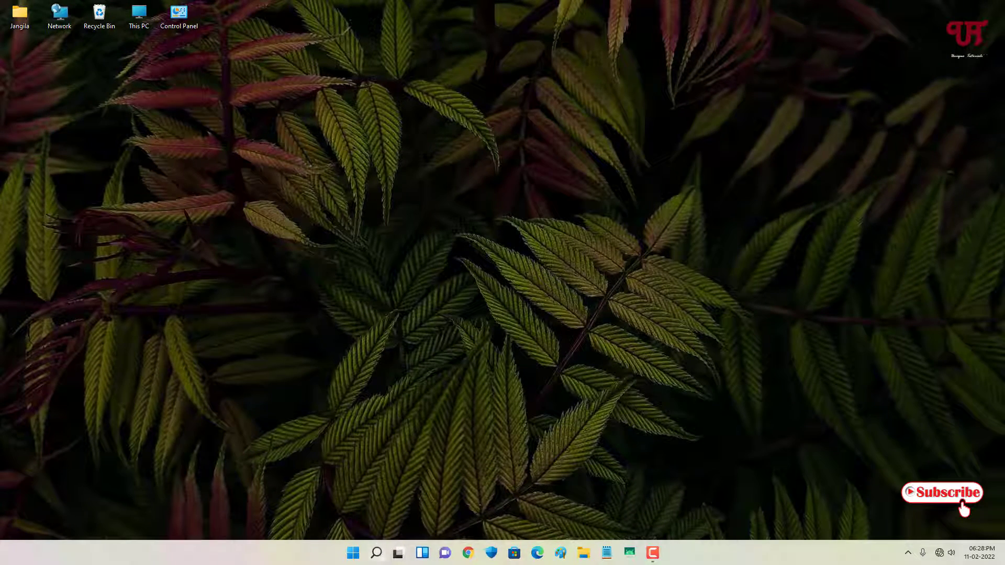
{"action": "right_click", "coordinate": [354, 557]}
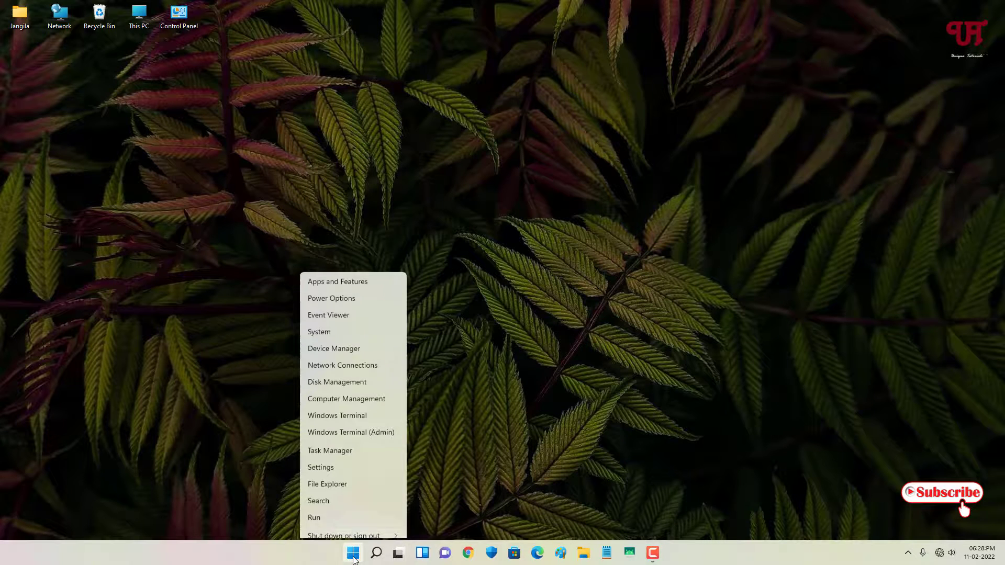
{"action": "mouse_move", "coordinate": [356, 511]}
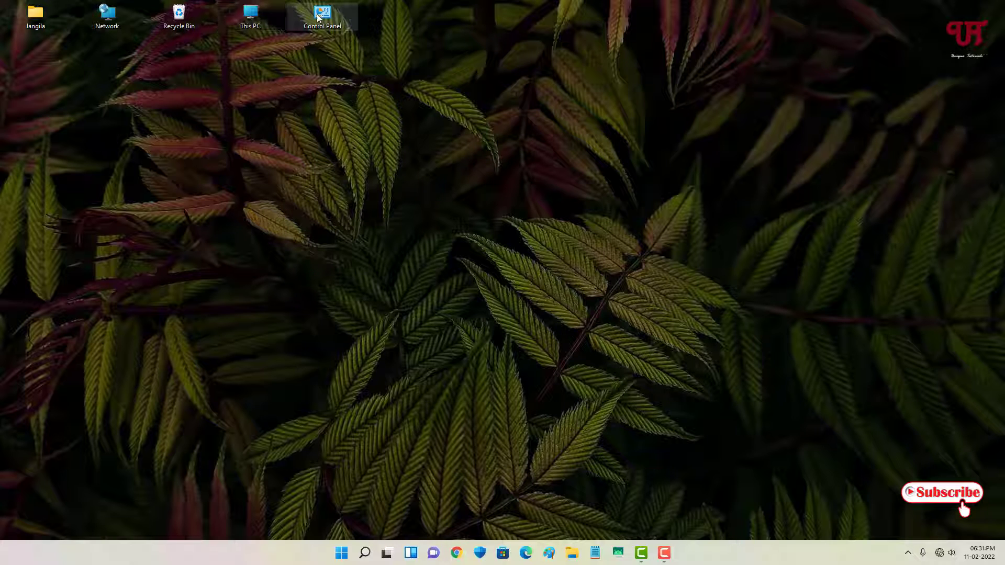
{"action": "mouse_move", "coordinate": [253, 17]}
{"action": "left_mouse_down"}
{"action": "mouse_move", "coordinate": [194, 19]}
{"action": "mouse_move", "coordinate": [247, 17]}
{"action": "left_mouse_up"}
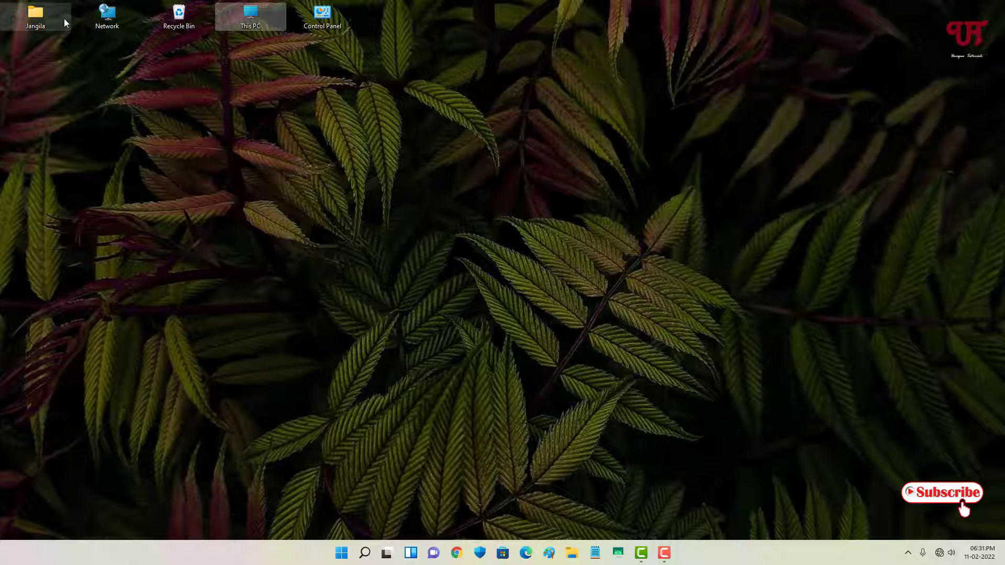
{"action": "left_click_drag", "start_coordinate": [108, 22], "coordinate": [28, 84]}
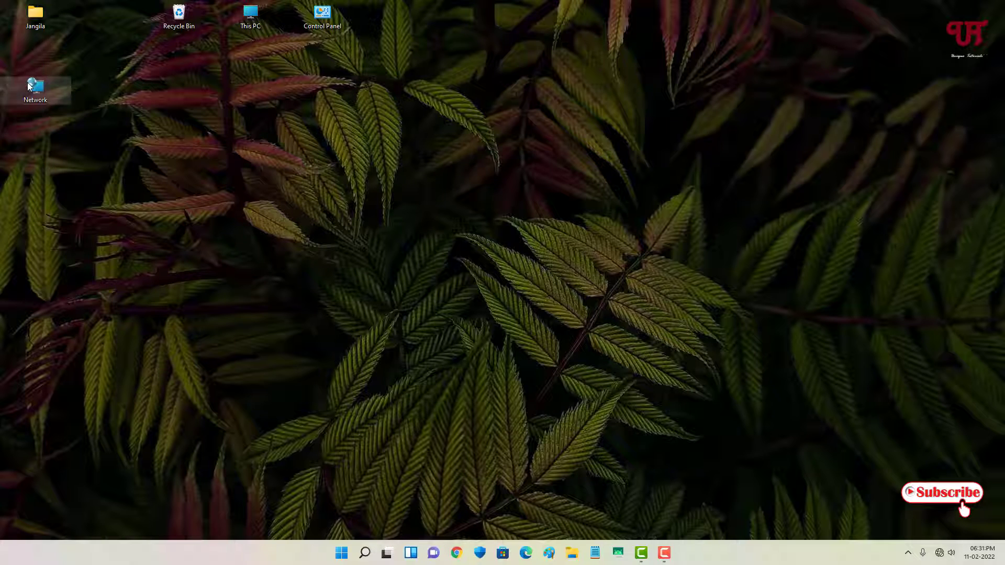
{"action": "mouse_move", "coordinate": [179, 17]}
{"action": "left_mouse_down"}
{"action": "mouse_move", "coordinate": [30, 171]}
{"action": "mouse_move", "coordinate": [176, 26]}
{"action": "left_mouse_up"}
{"action": "left_click_drag", "start_coordinate": [63, 78], "coordinate": [107, 18]}
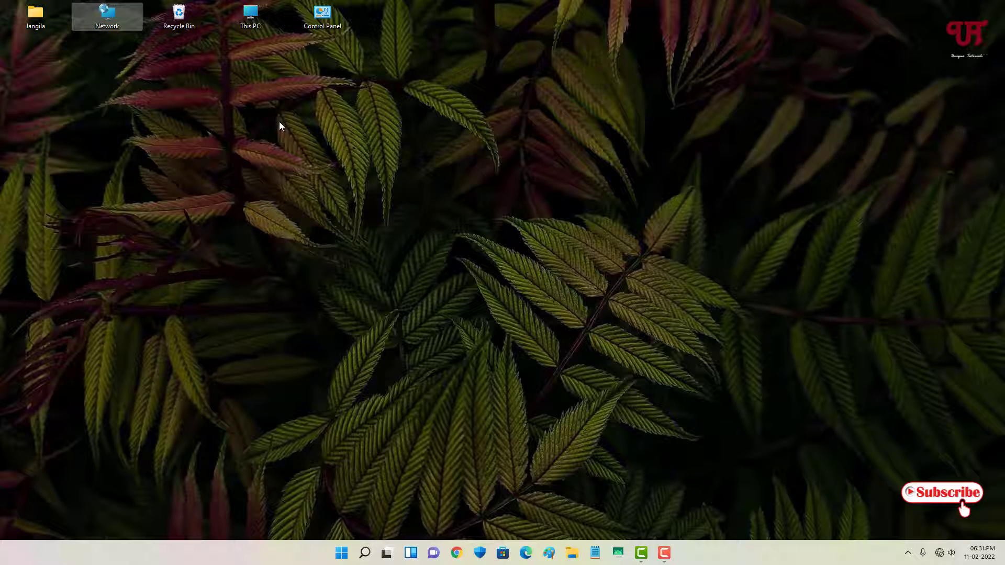
{"action": "left_click", "coordinate": [281, 118]}
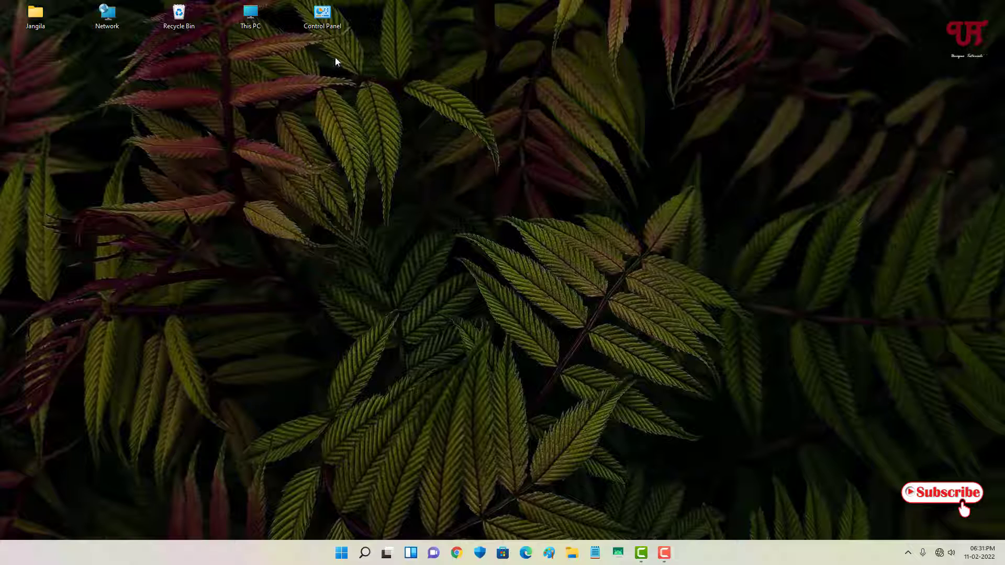
Reopen Registry Editor via regedit and set IconSpacing back to -1125.
{"action": "key", "text": "super+r"}
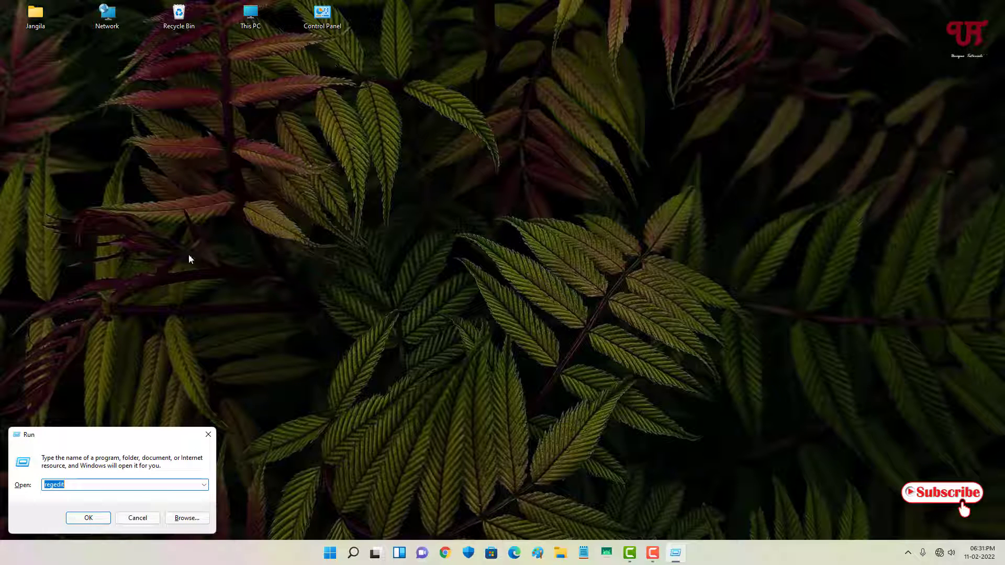
{"action": "left_click", "coordinate": [97, 522]}
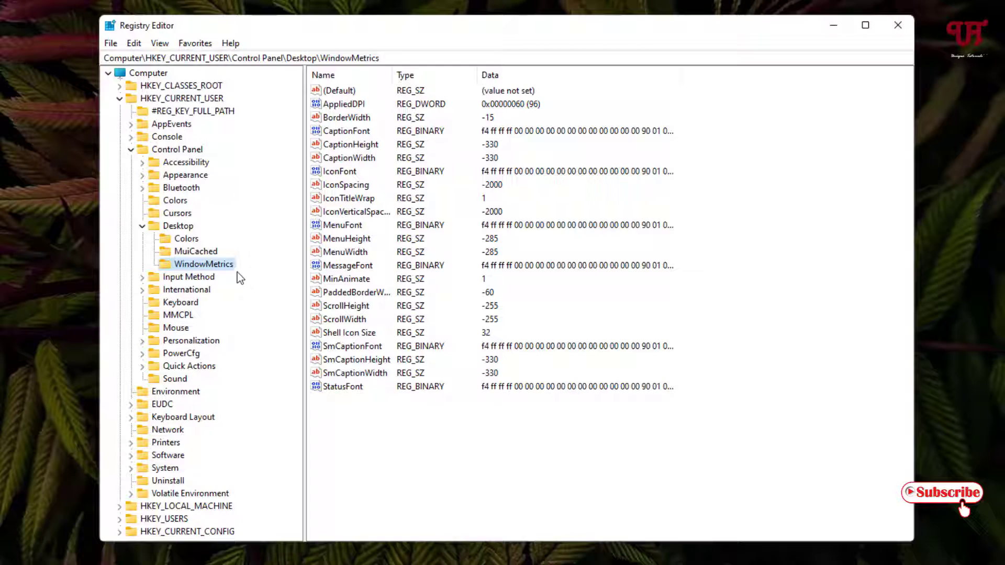
{"action": "double_click", "coordinate": [349, 187]}
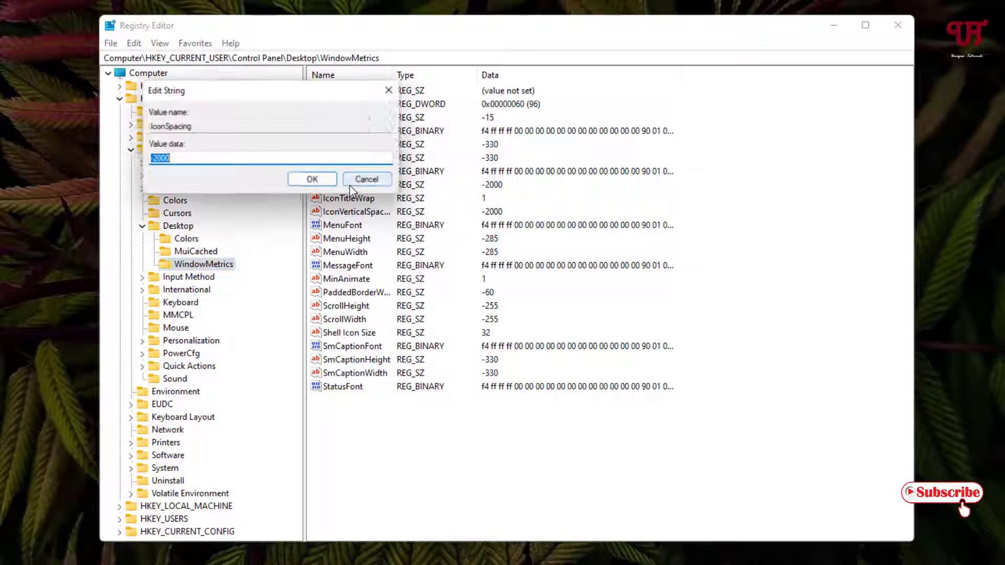
{"action": "left_click", "coordinate": [170, 161]}
{"action": "left_click_drag", "start_coordinate": [170, 161], "coordinate": [151, 160]}
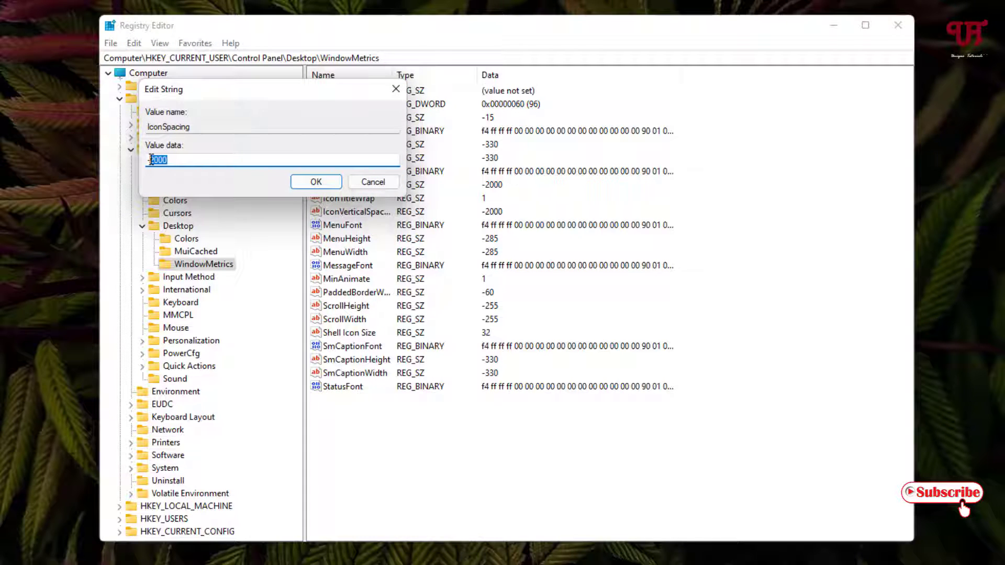
{"action": "type", "text": "125"}
{"action": "left_click", "coordinate": [315, 181]}
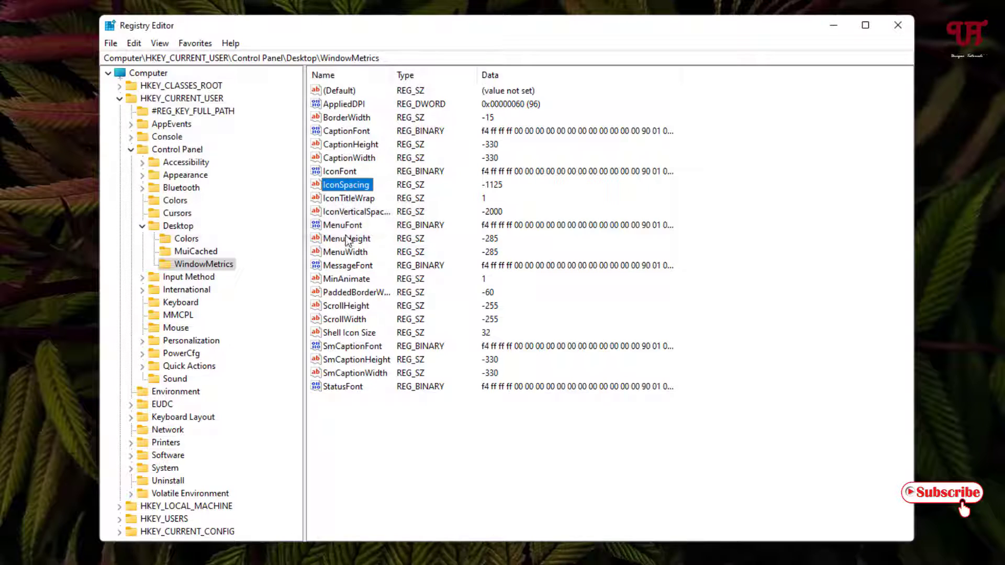
Set IconVerticalSpacing back to -1125.
{"action": "double_click", "coordinate": [340, 212]}
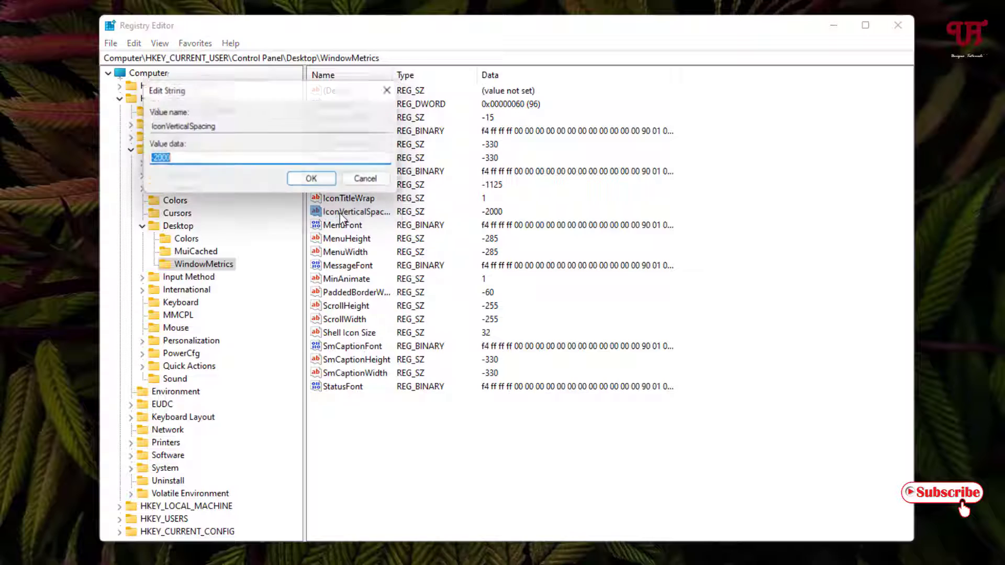
{"action": "left_click_drag", "start_coordinate": [174, 160], "coordinate": [151, 159]}
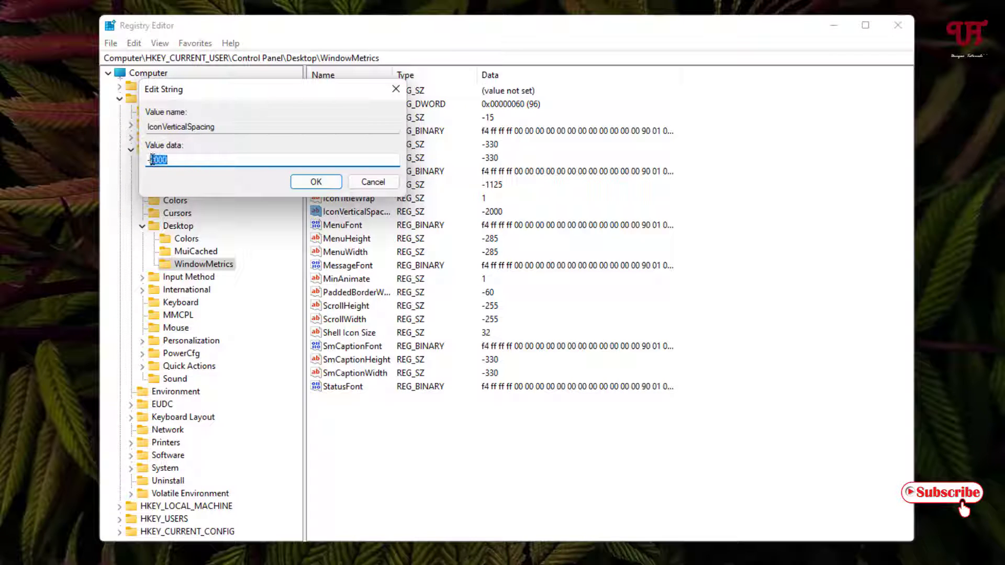
{"action": "type", "text": "1125"}
{"action": "left_click", "coordinate": [297, 182]}
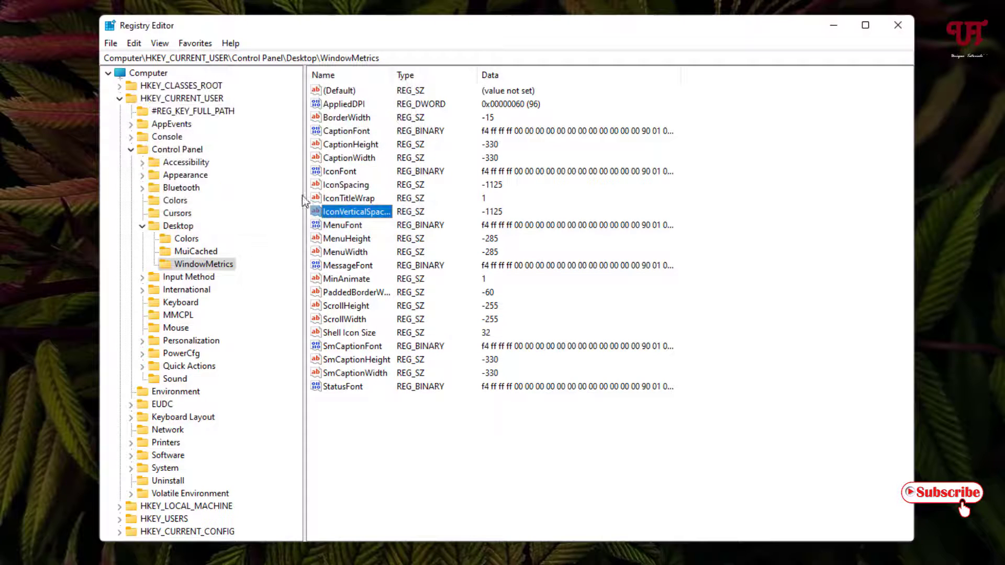
{"action": "left_click", "coordinate": [532, 250]}
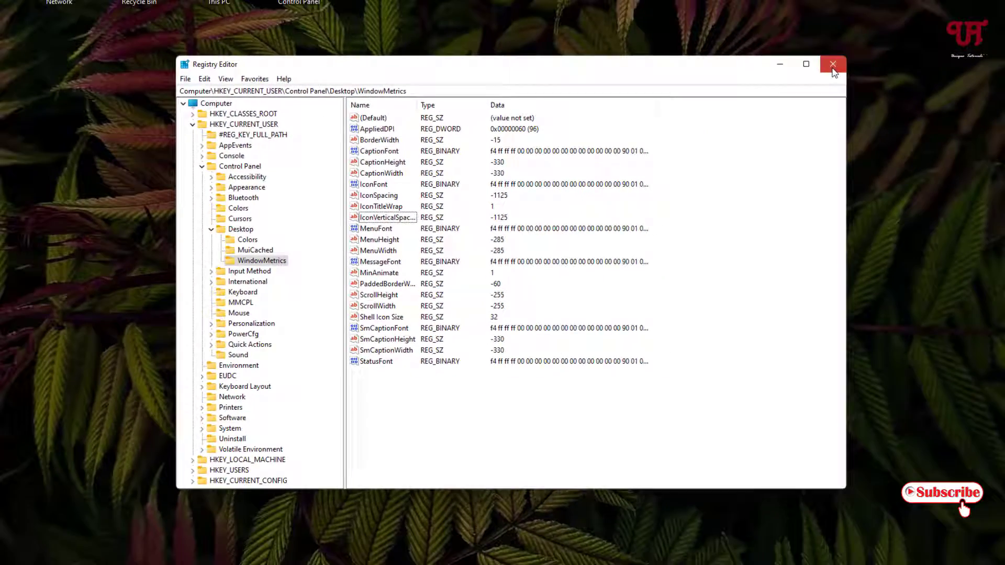
Close Registry Editor and bring up the Start quick-link menu's sign-out options.
{"action": "left_click", "coordinate": [898, 25]}
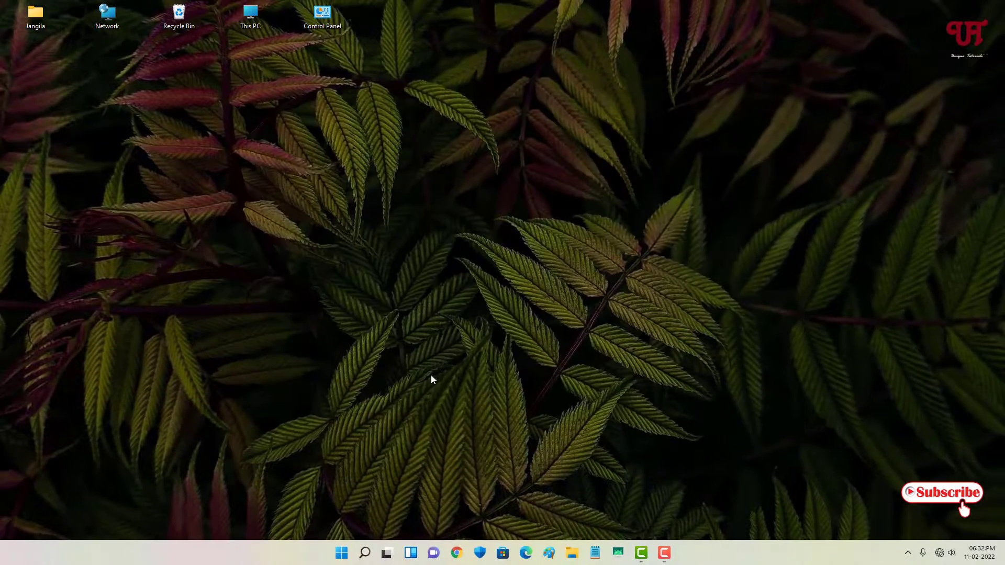
{"action": "right_click", "coordinate": [342, 553]}
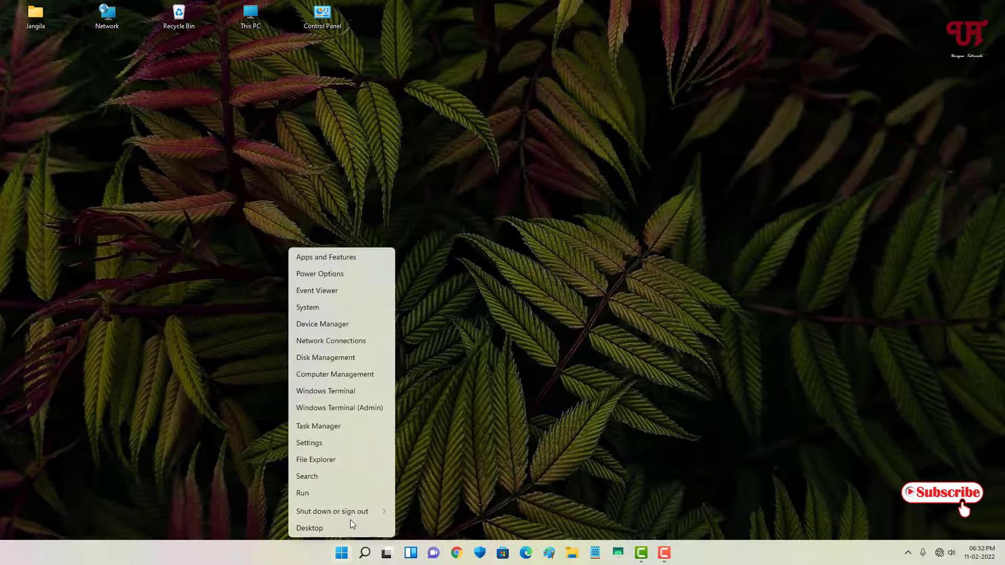
{"action": "mouse_move", "coordinate": [357, 512]}
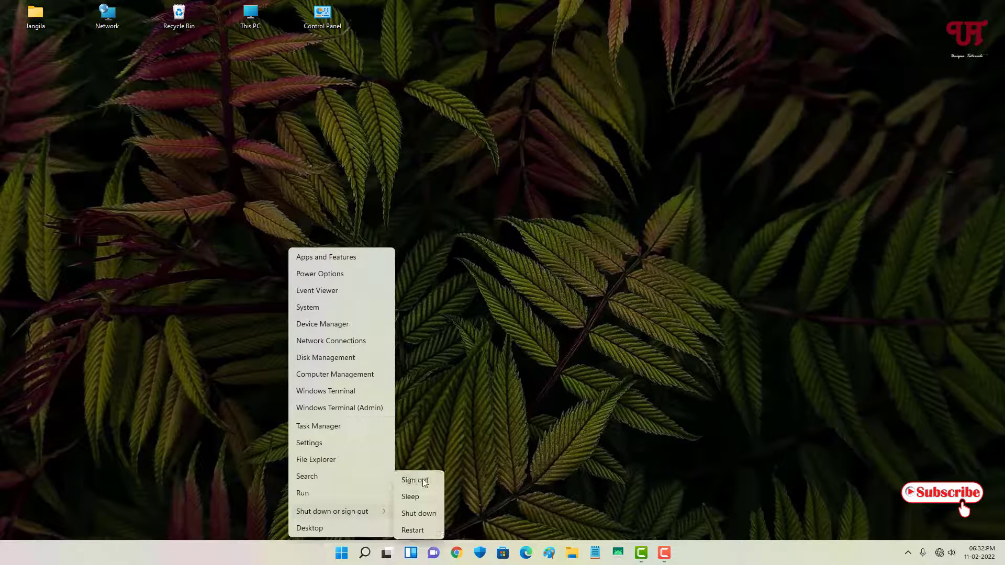